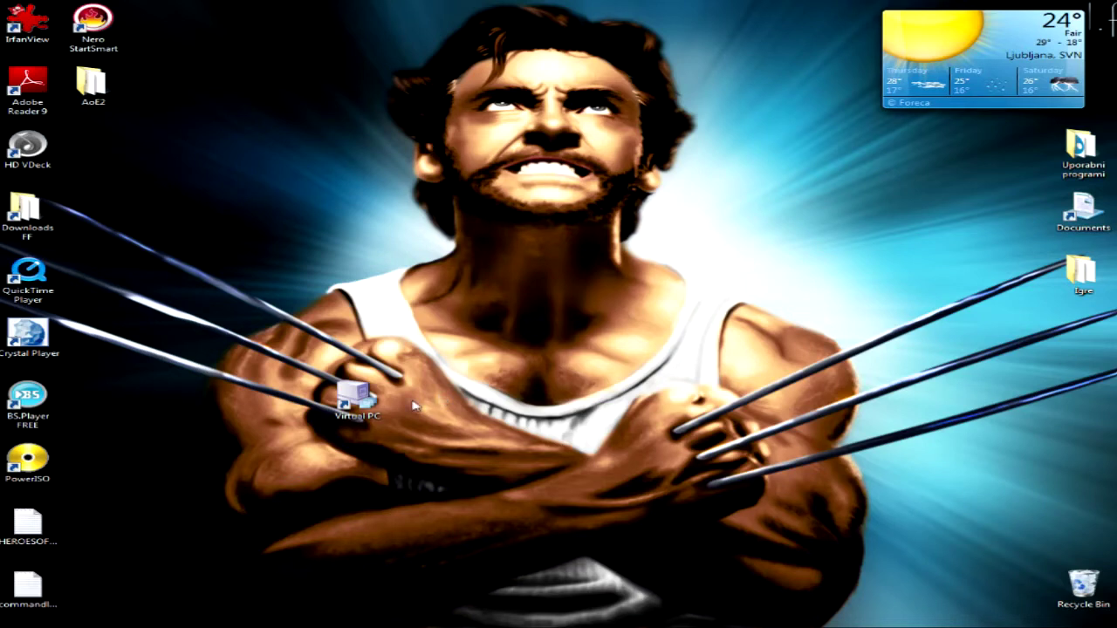
# Open and dismiss the Windows 7 Start menu, then select the Virtual PC desktop shortcut.
pyautogui.moveTo(410, 627)
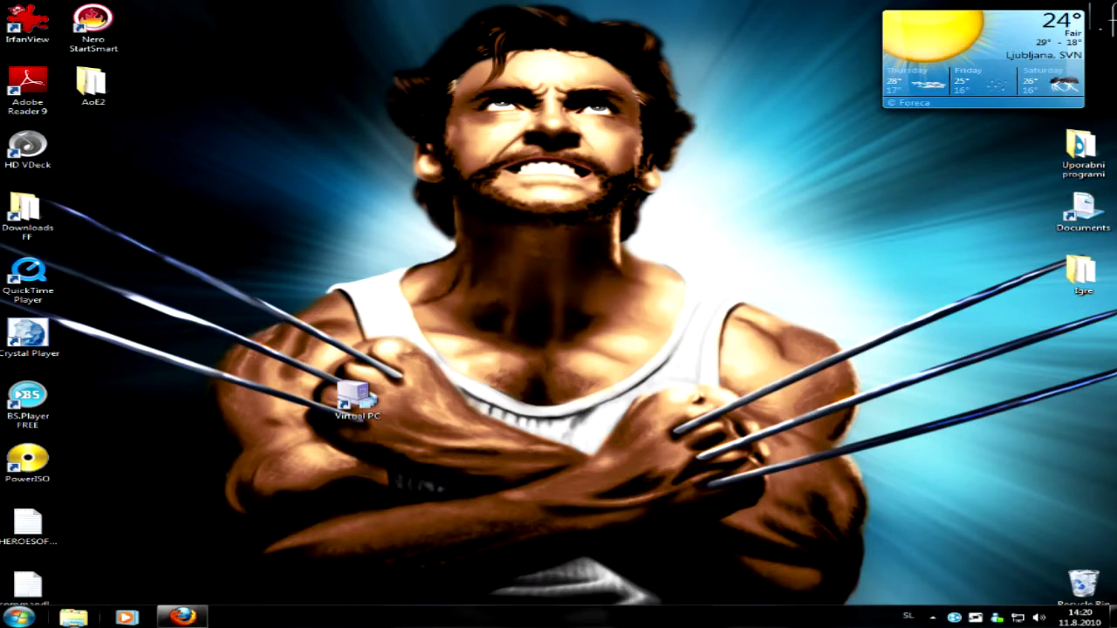
pyautogui.click(19, 616)
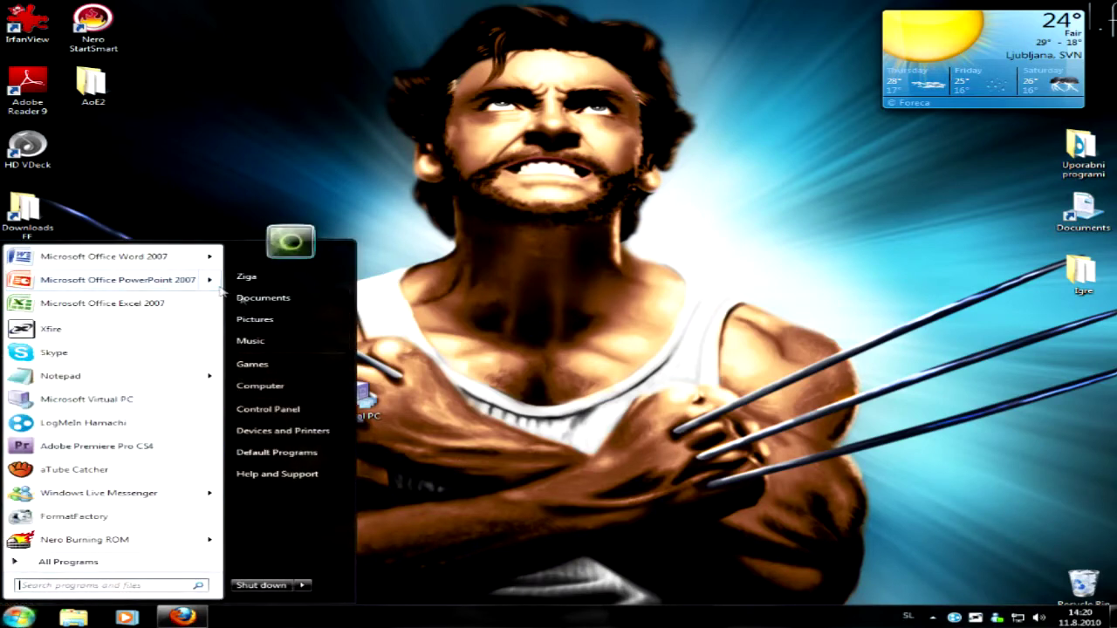
pyautogui.click(530, 562)
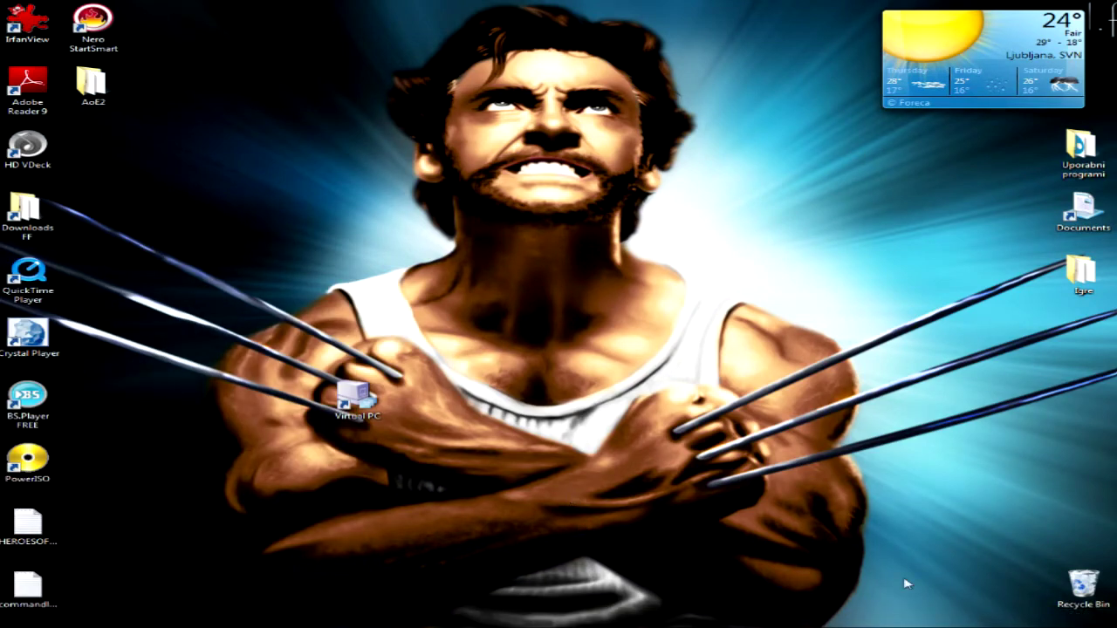
pyautogui.moveTo(543, 624)
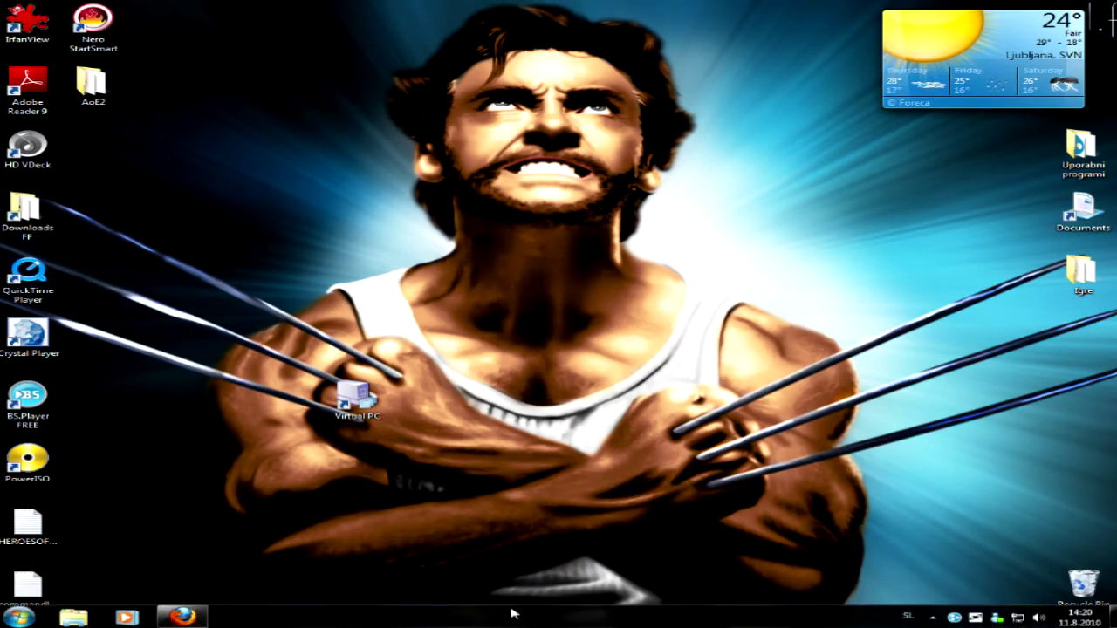
pyautogui.click(366, 409)
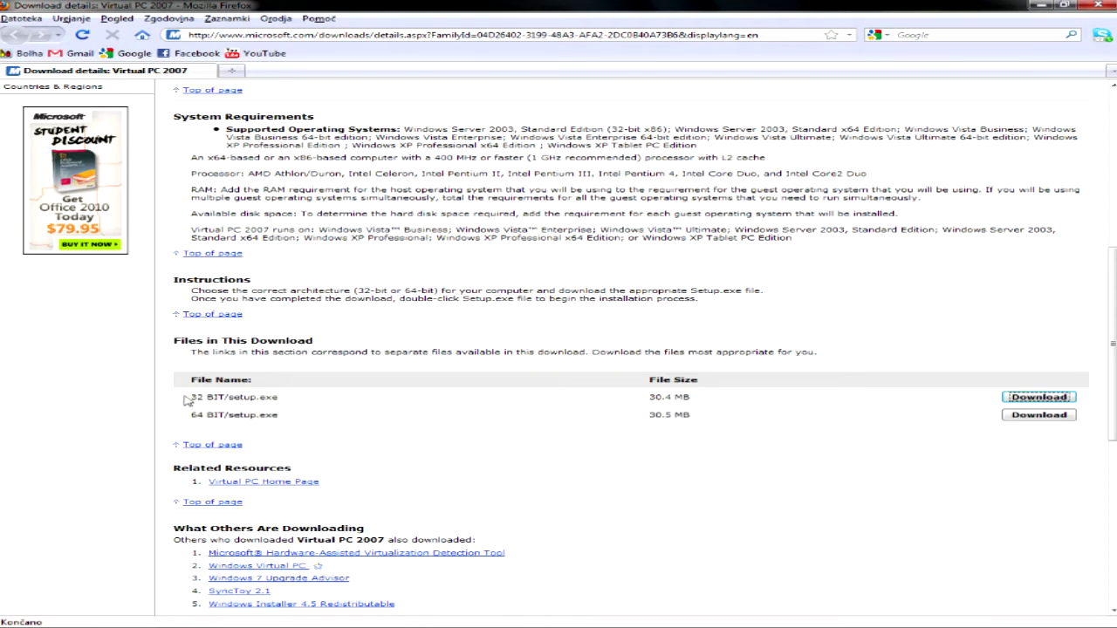
# Download the 32 BIT/setup.exe file for Virtual PC 2007 and answer Firefox's save prompt.
pyautogui.moveTo(191, 397); pyautogui.dragTo(293, 410)
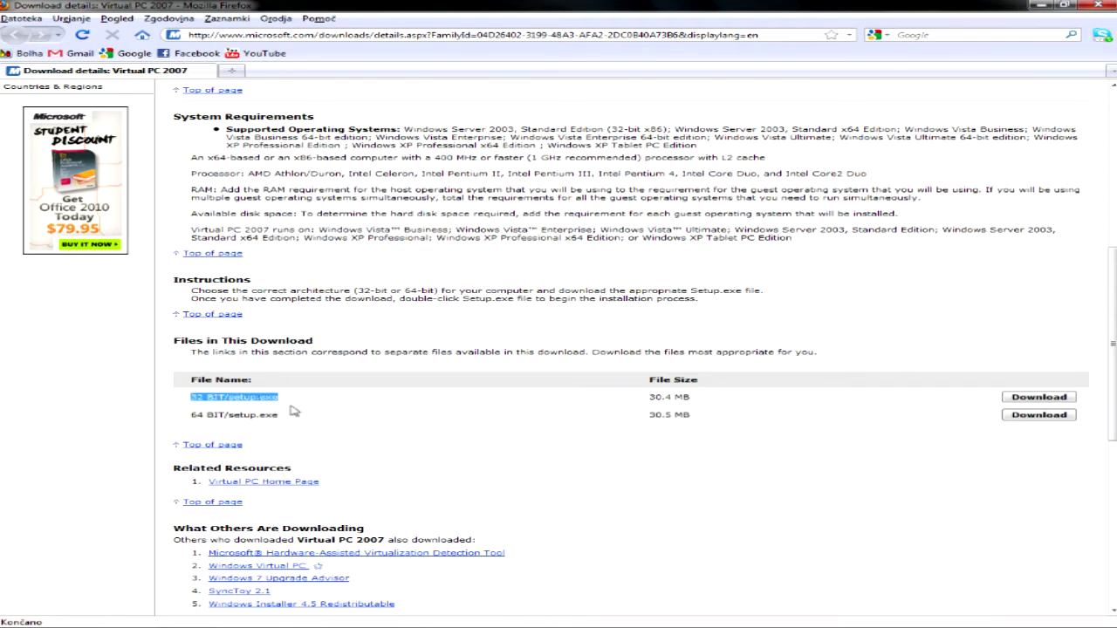
pyautogui.click(192, 416)
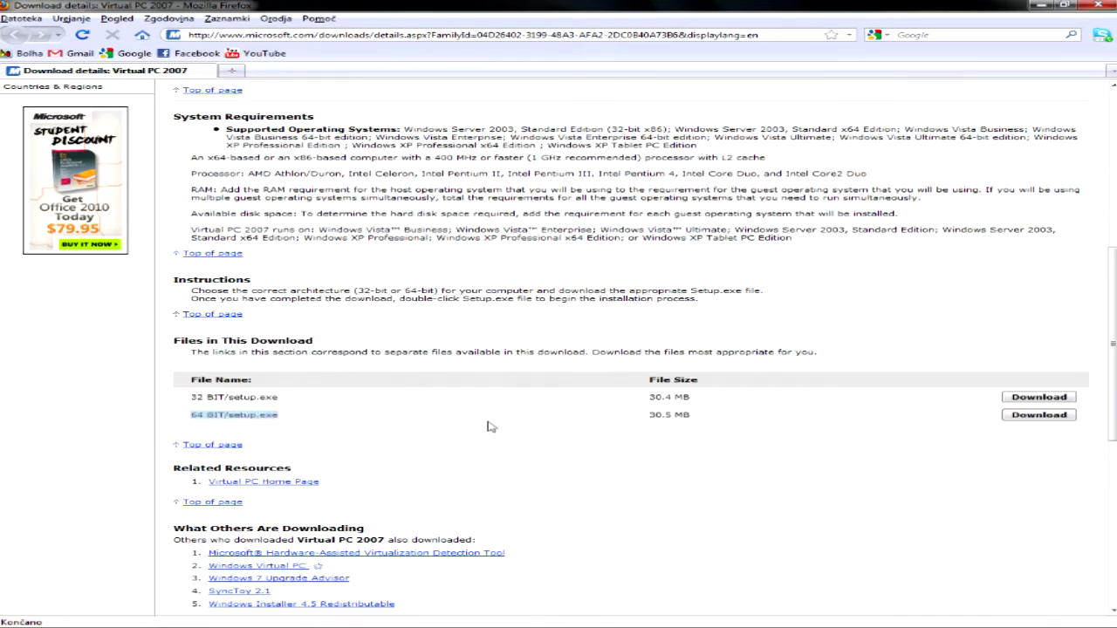
pyautogui.click(1037, 398)
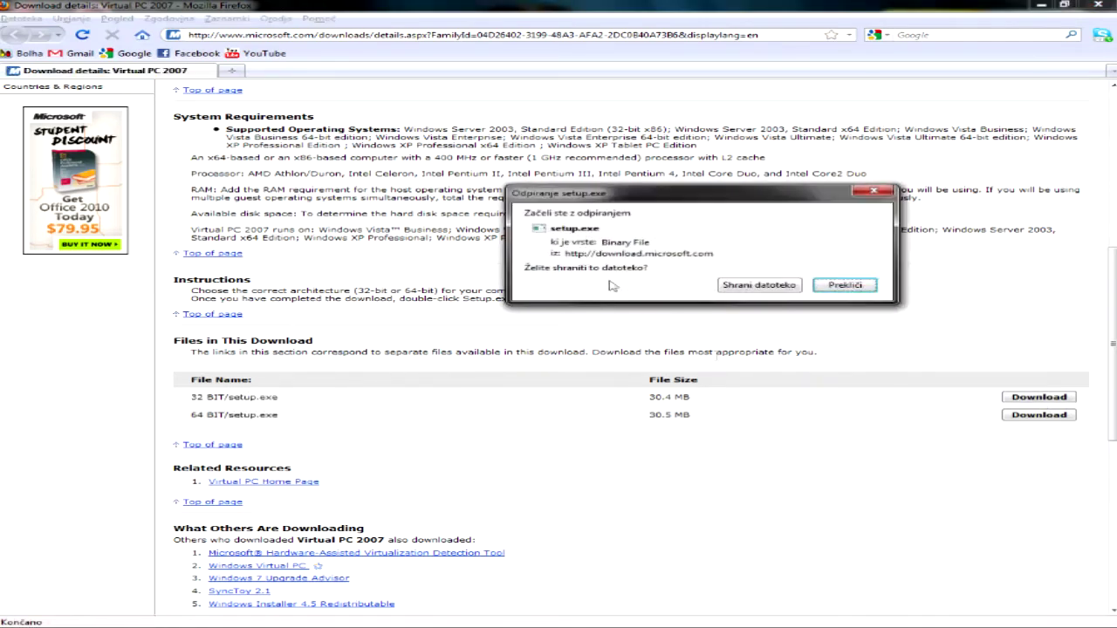
pyautogui.click(832, 291)
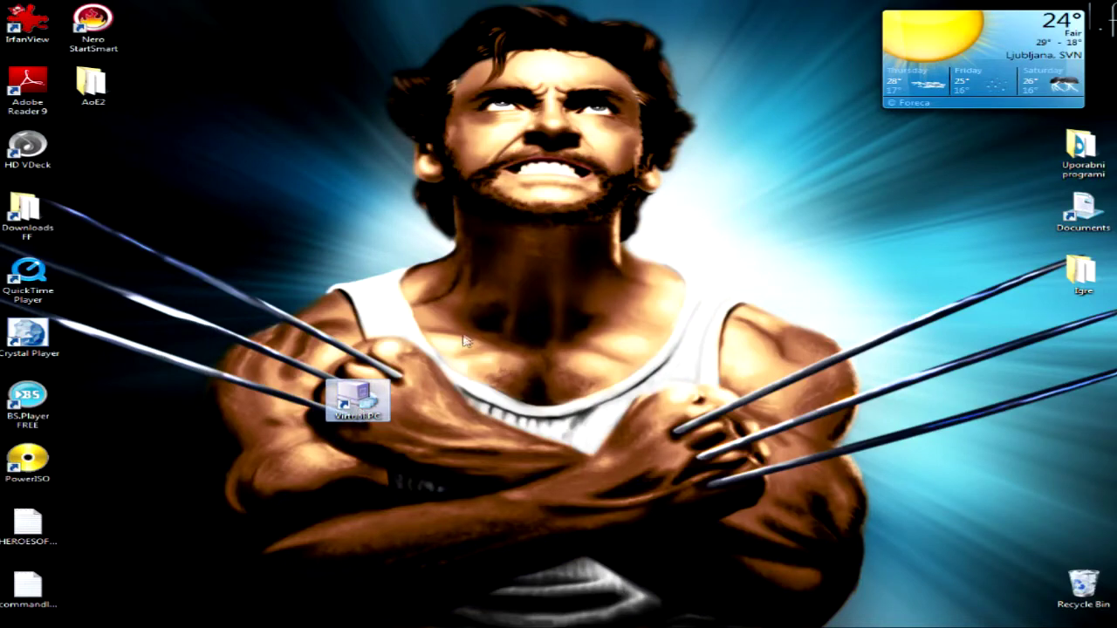
# Launch Virtual PC, turn off the auto-started XP-AoE2 machine, and nudge the console window up-right.
pyautogui.doubleClick(367, 397)
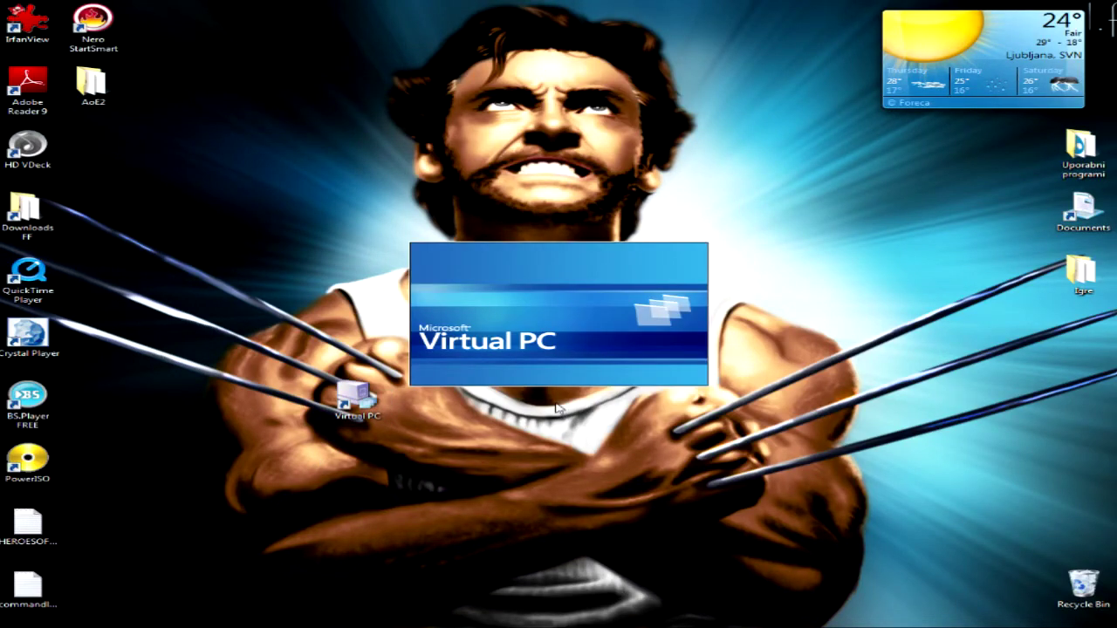
pyautogui.click(547, 8)
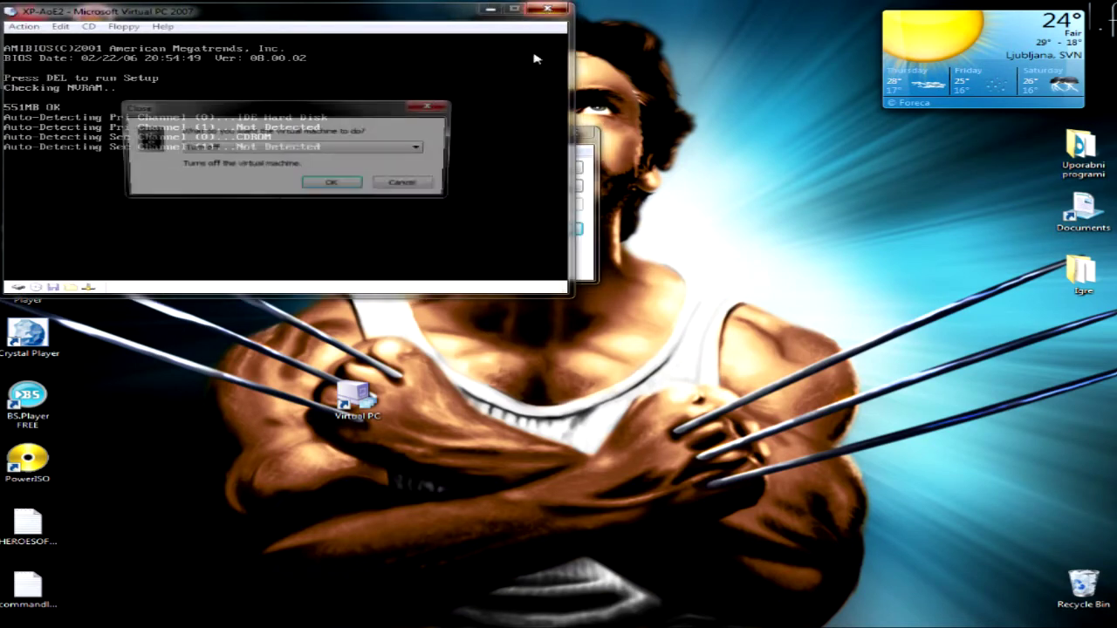
pyautogui.click(331, 182)
pyautogui.moveTo(413, 140); pyautogui.dragTo(449, 130)
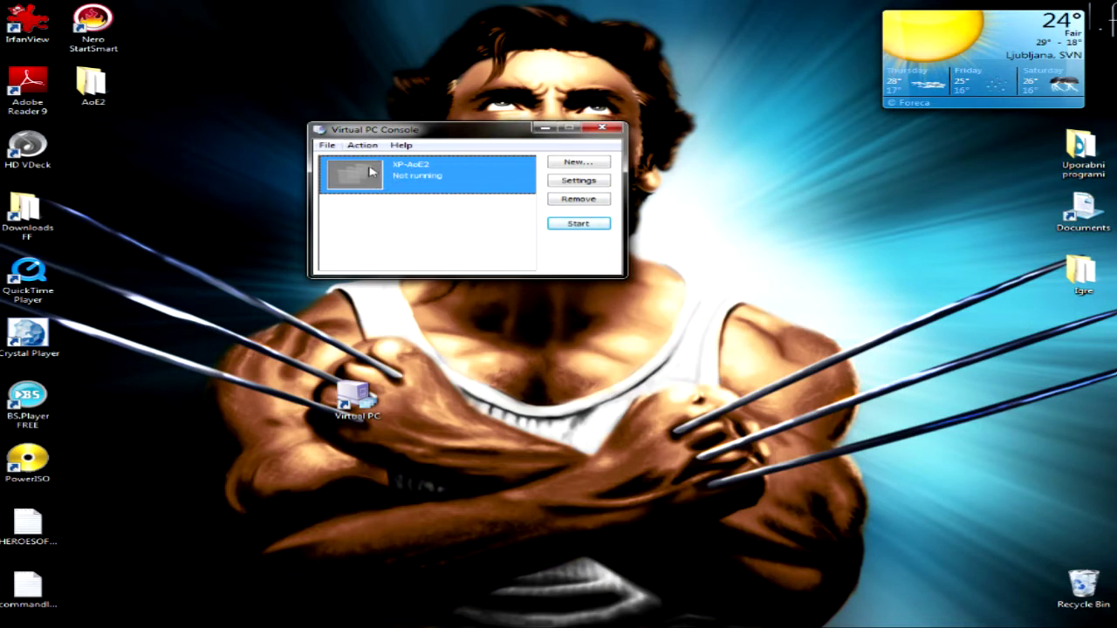
pyautogui.click(576, 164)
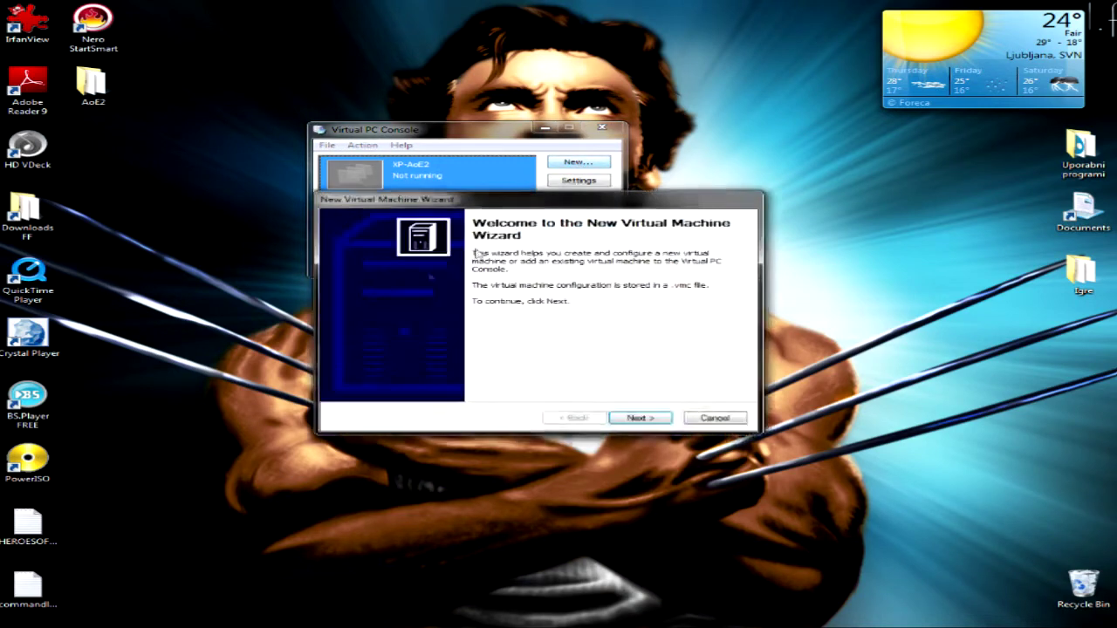
pyautogui.click(640, 418)
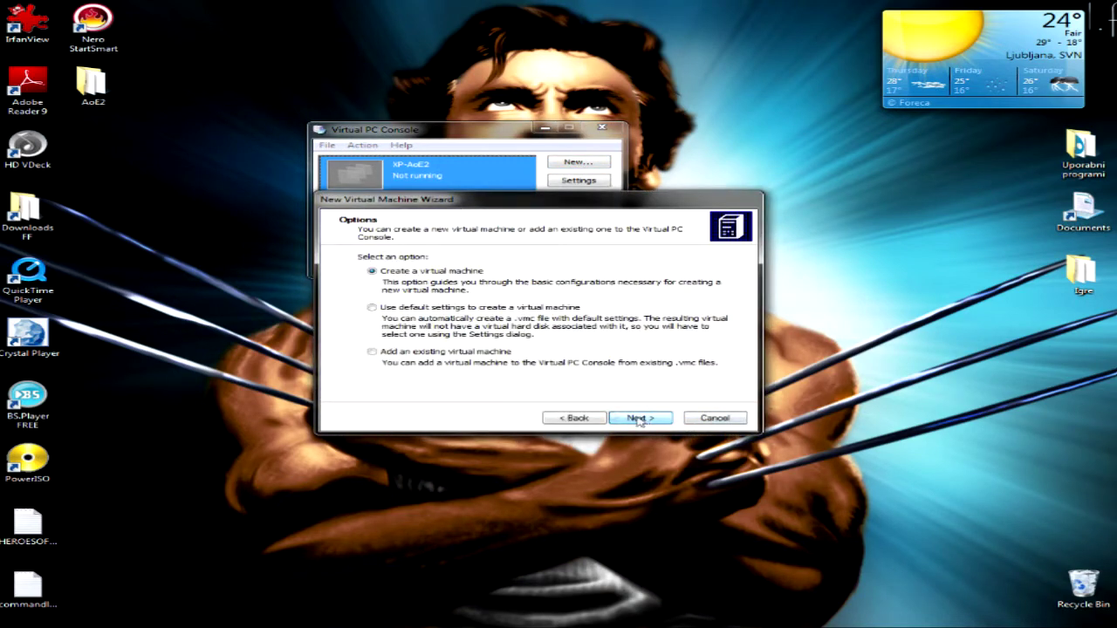
pyautogui.click(712, 420)
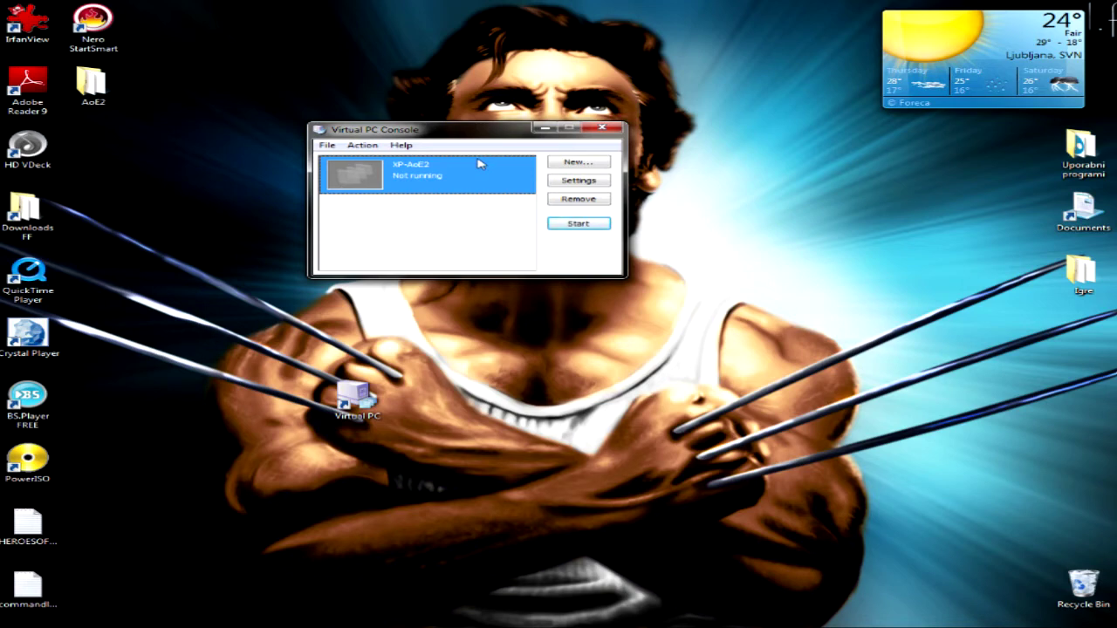
# Start XP-AoE2 and log in to Windows XP as Administrator with the account password.
pyautogui.click(579, 223)
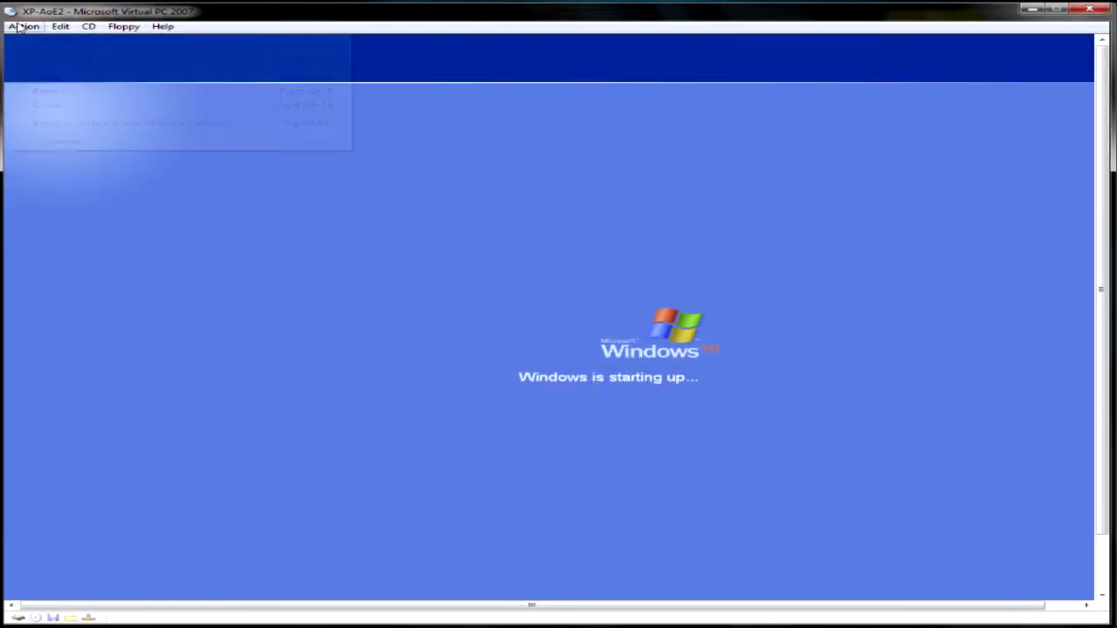
pyautogui.click(23, 26)
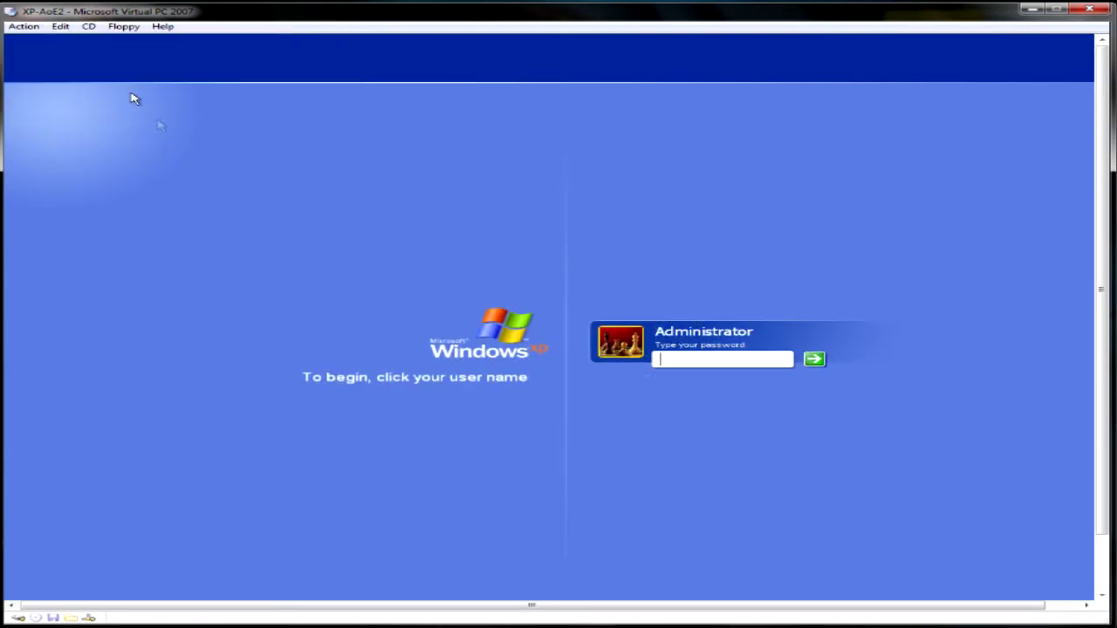
pyautogui.write('****')
pyautogui.press('Return')
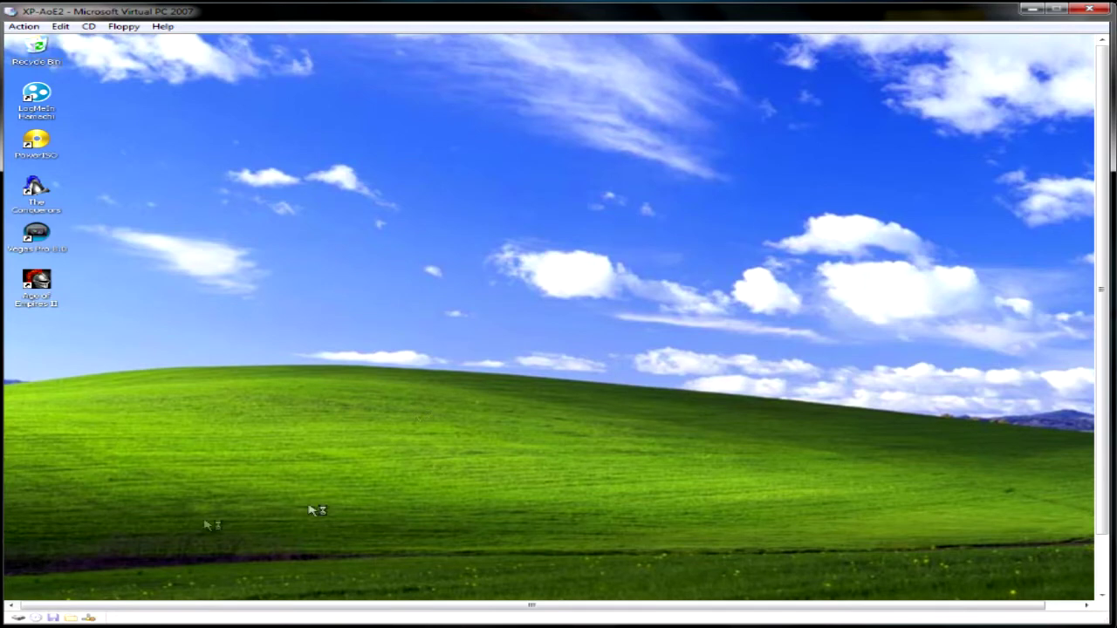
# Switch XP-AoE2 to full screen, accepting the warning, and briefly open then close My Computer.
pyautogui.click(23, 26)
pyautogui.click(28, 41)
pyautogui.click(602, 368)
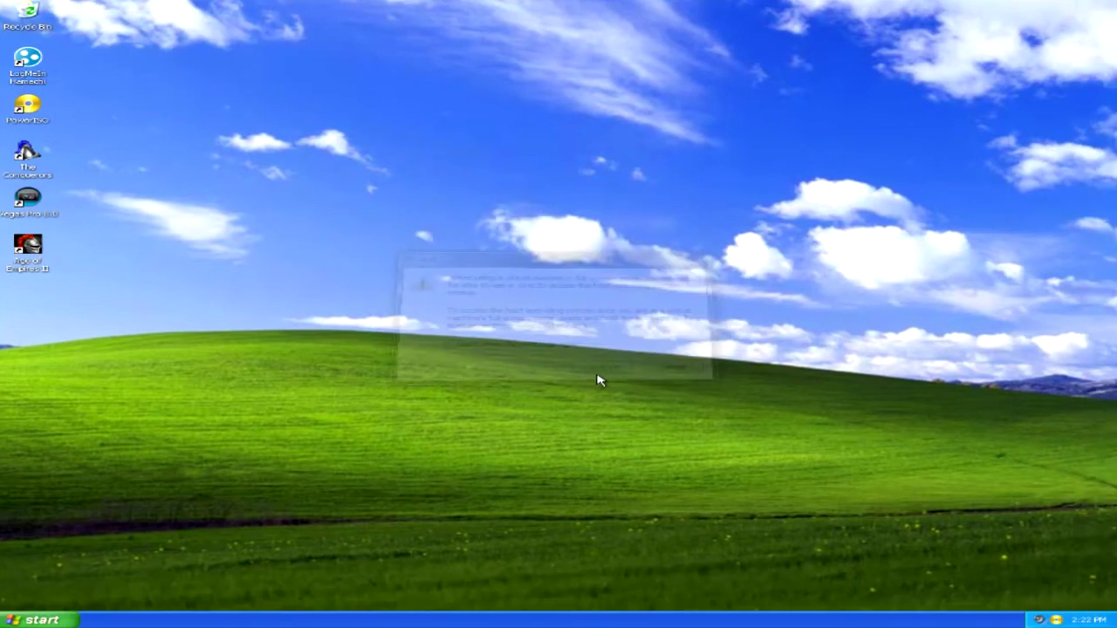
pyautogui.click(35, 620)
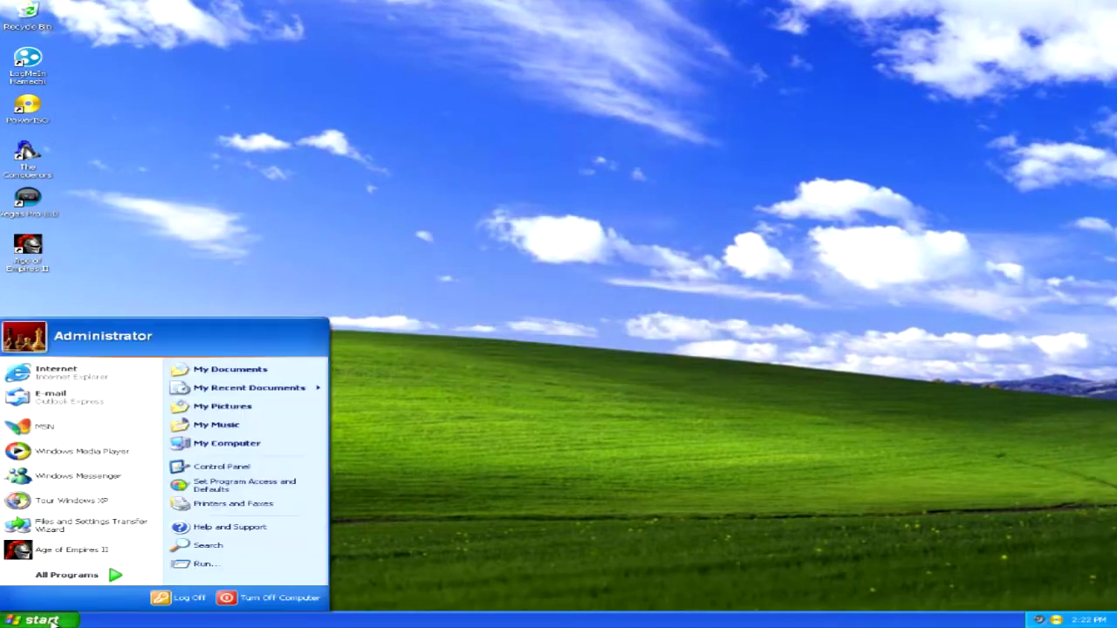
pyautogui.click(226, 445)
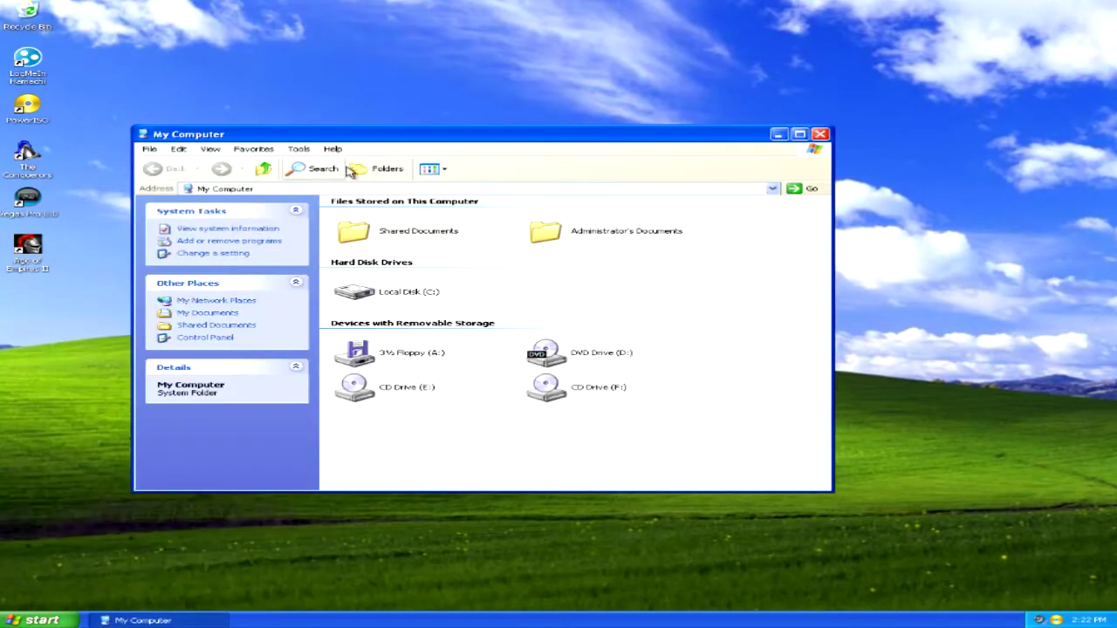
pyautogui.click(820, 133)
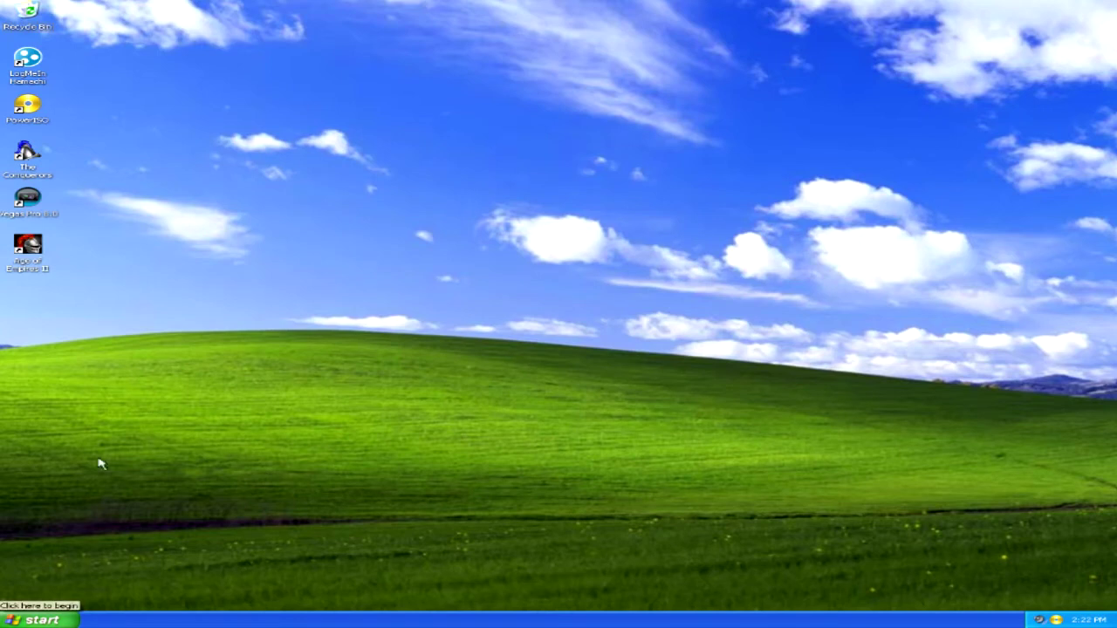
# Reopen My Computer, inspect the G: and AoE2 (Z:) network drives, then close it.
pyautogui.click(33, 619)
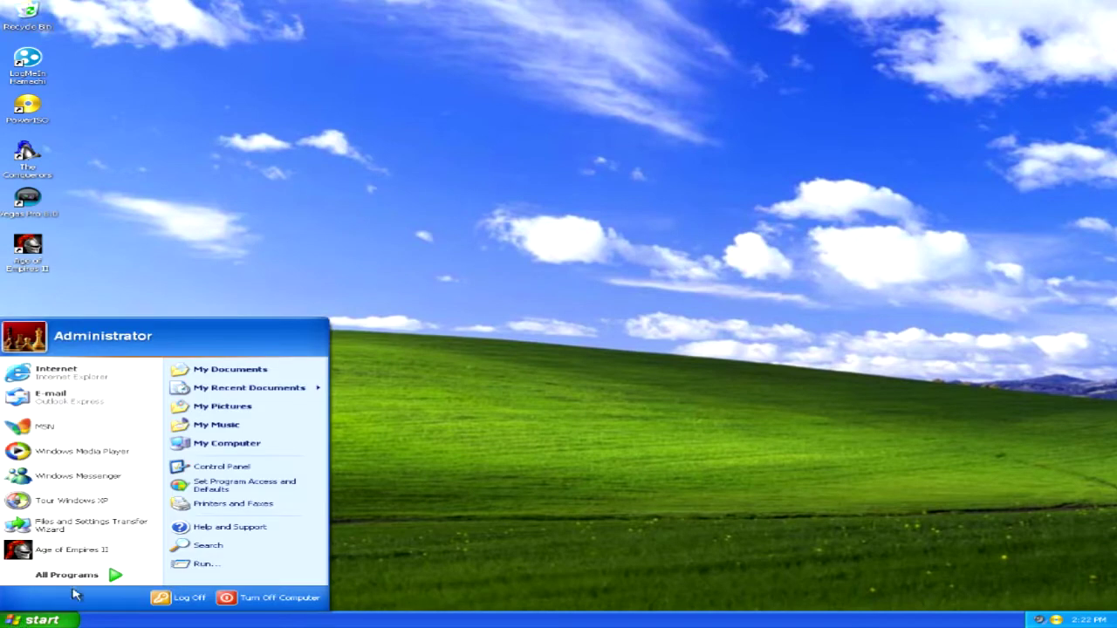
pyautogui.click(226, 443)
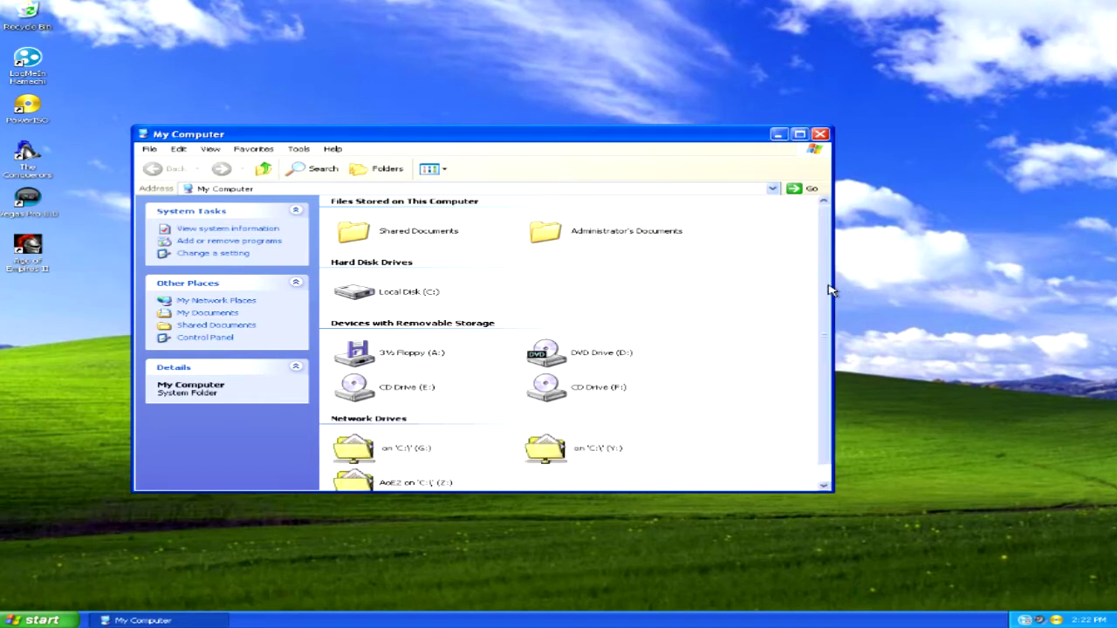
pyautogui.scroll(-1, 764, 385)
pyautogui.click(358, 437)
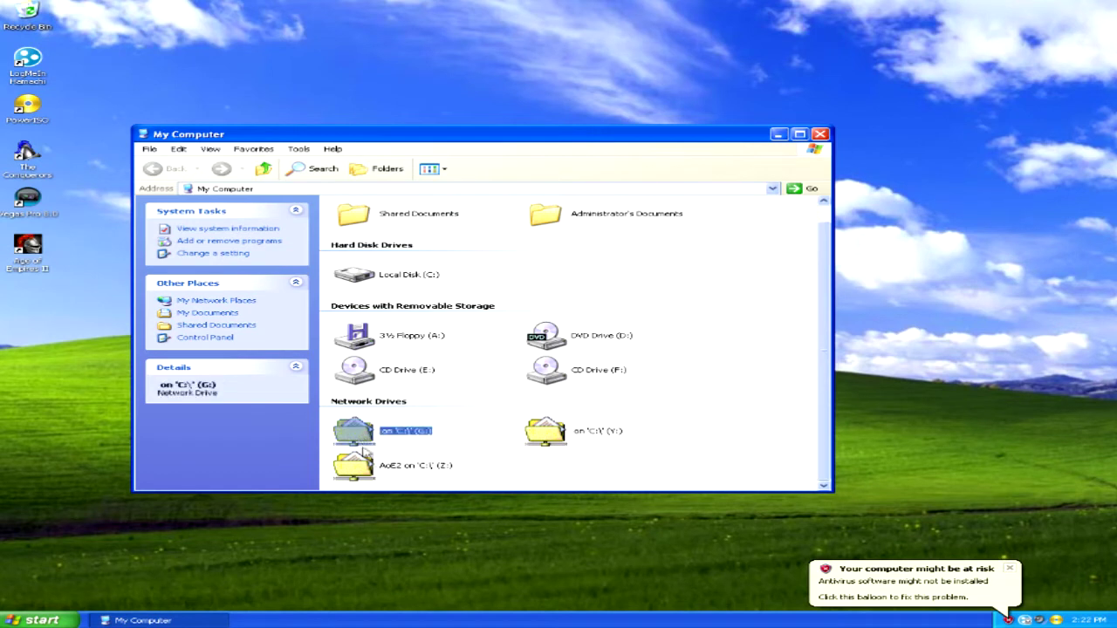
pyautogui.click(371, 469)
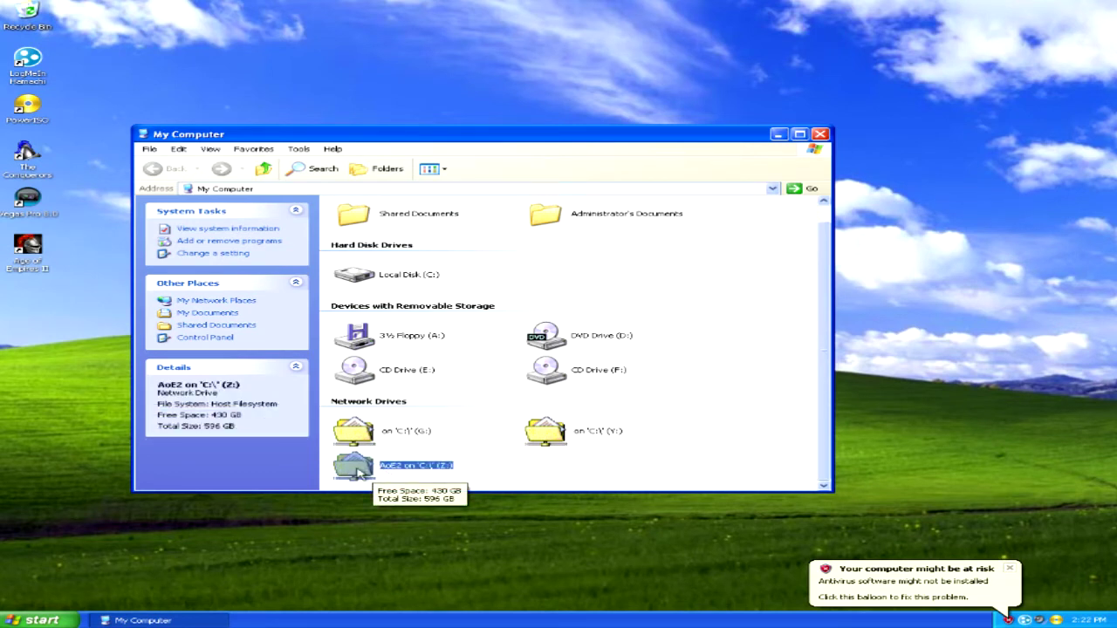
pyautogui.click(821, 135)
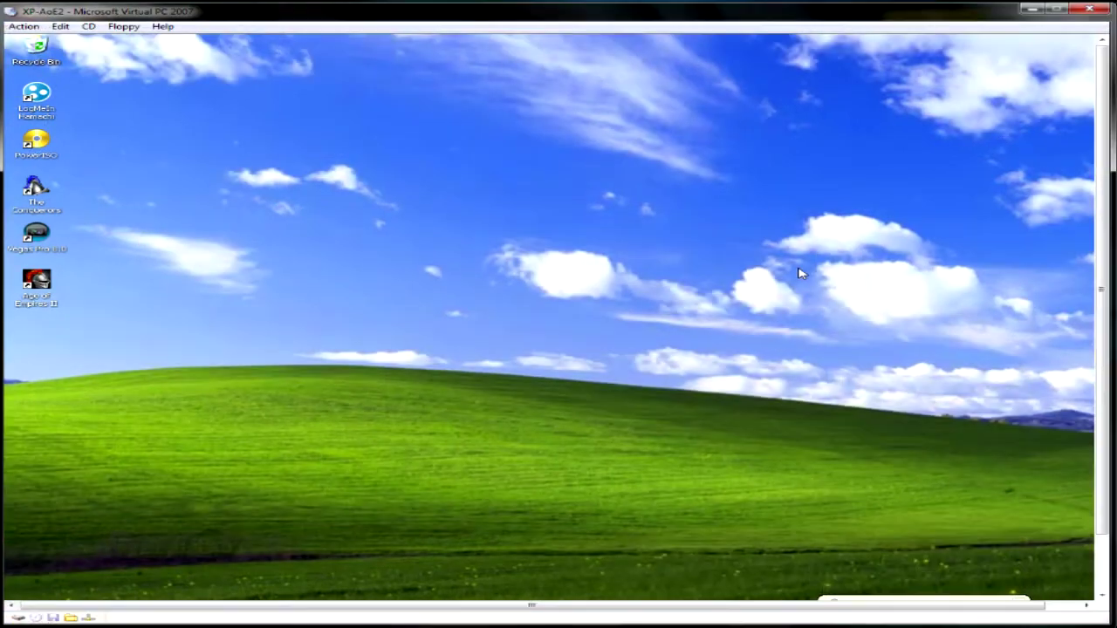
pyautogui.click(1032, 9)
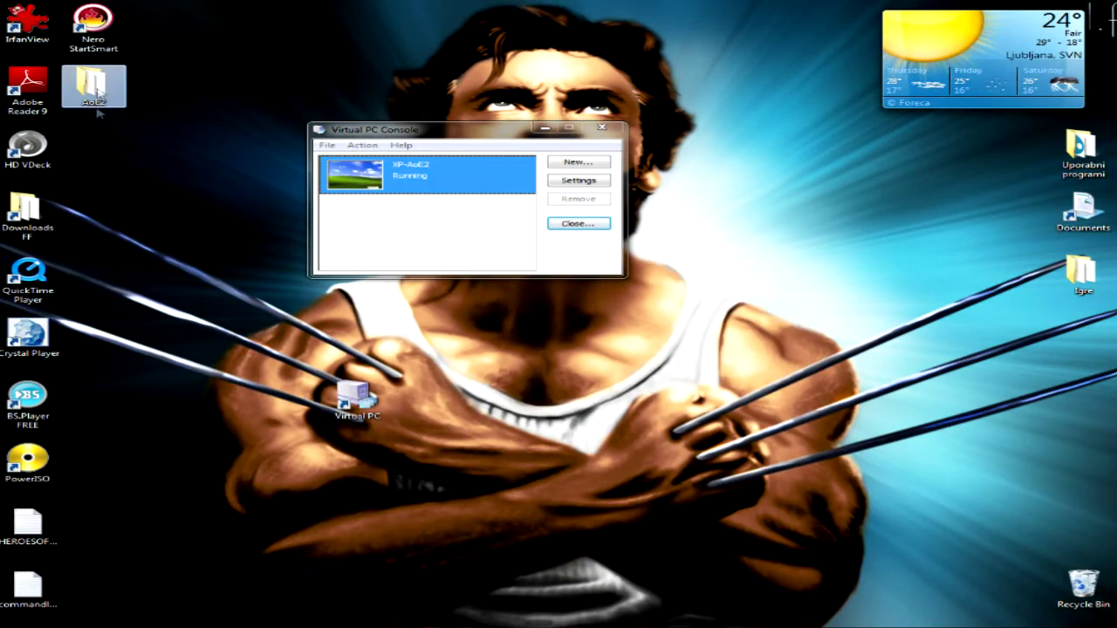
pyautogui.moveTo(156, 71); pyautogui.dragTo(87, 124)
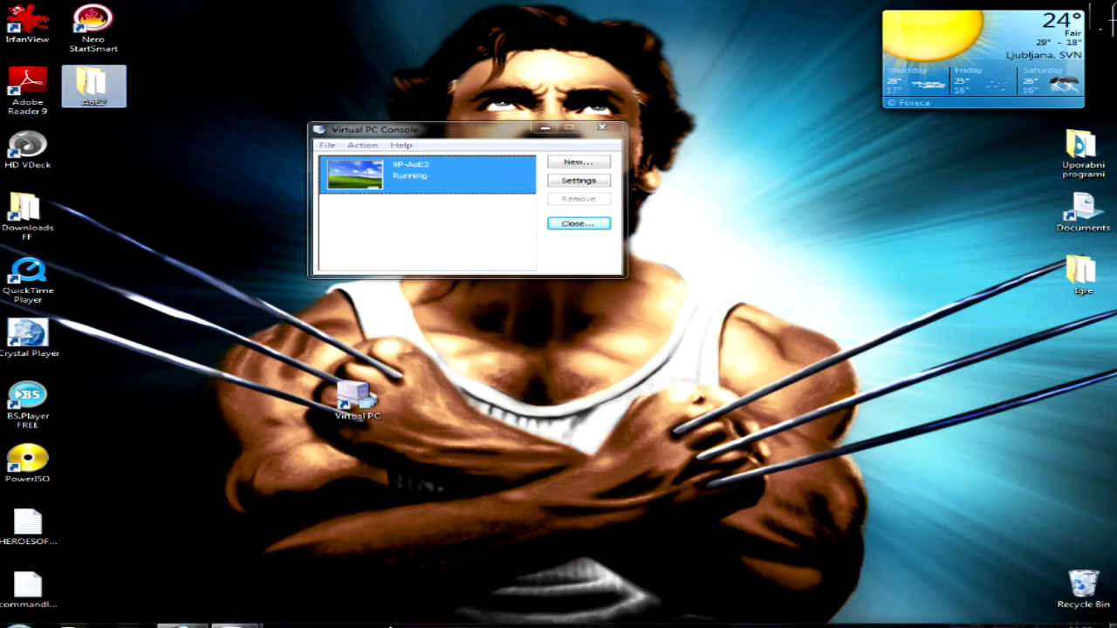
pyautogui.moveTo(262, 625)
pyautogui.click(339, 533)
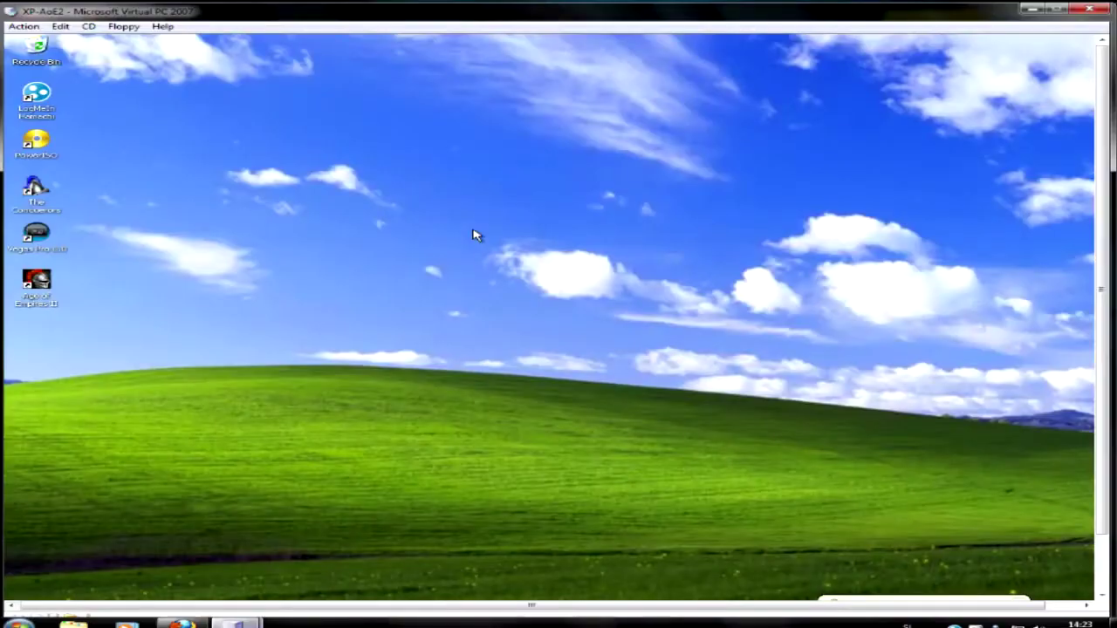
pyautogui.hotkey('alt', 'a')
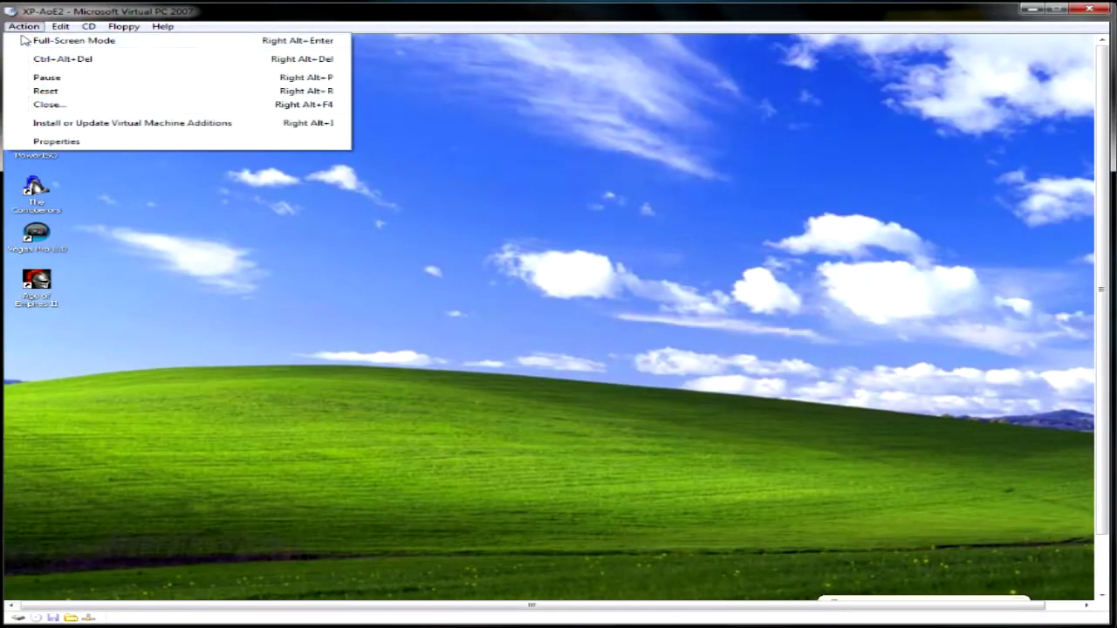
pyautogui.press('Return')
pyautogui.click(601, 367)
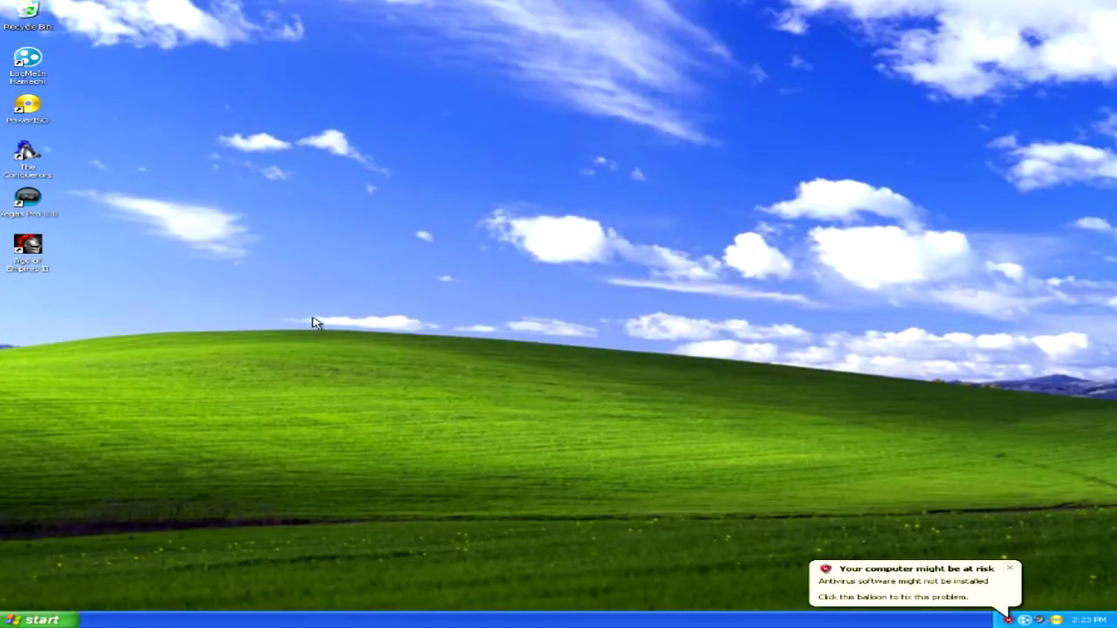
pyautogui.hotkey('alt', 'Return')
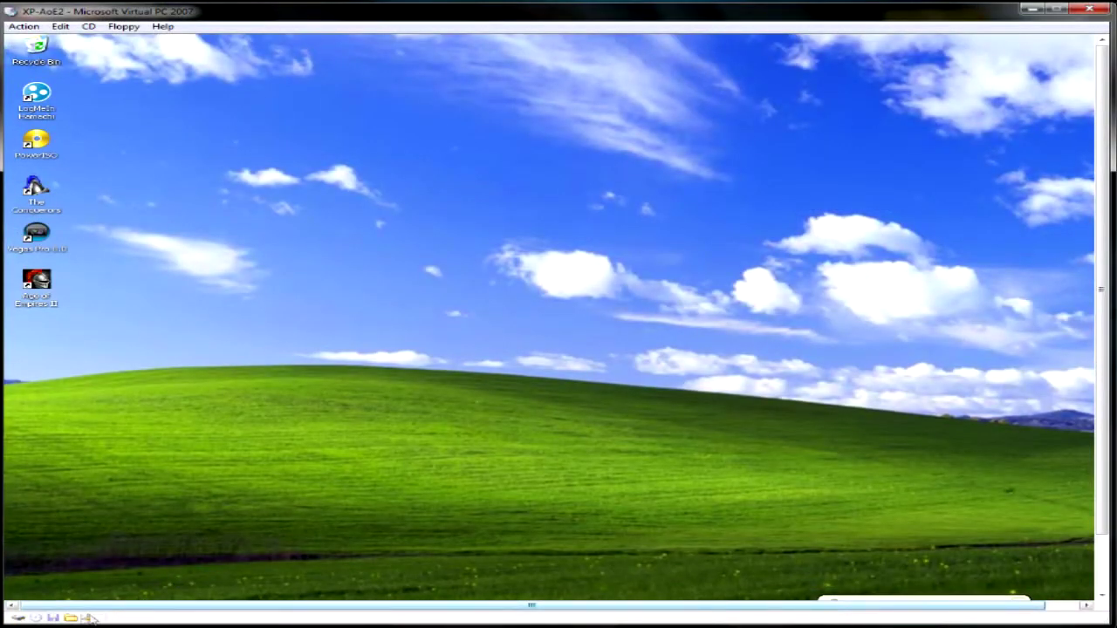
pyautogui.click(19, 619)
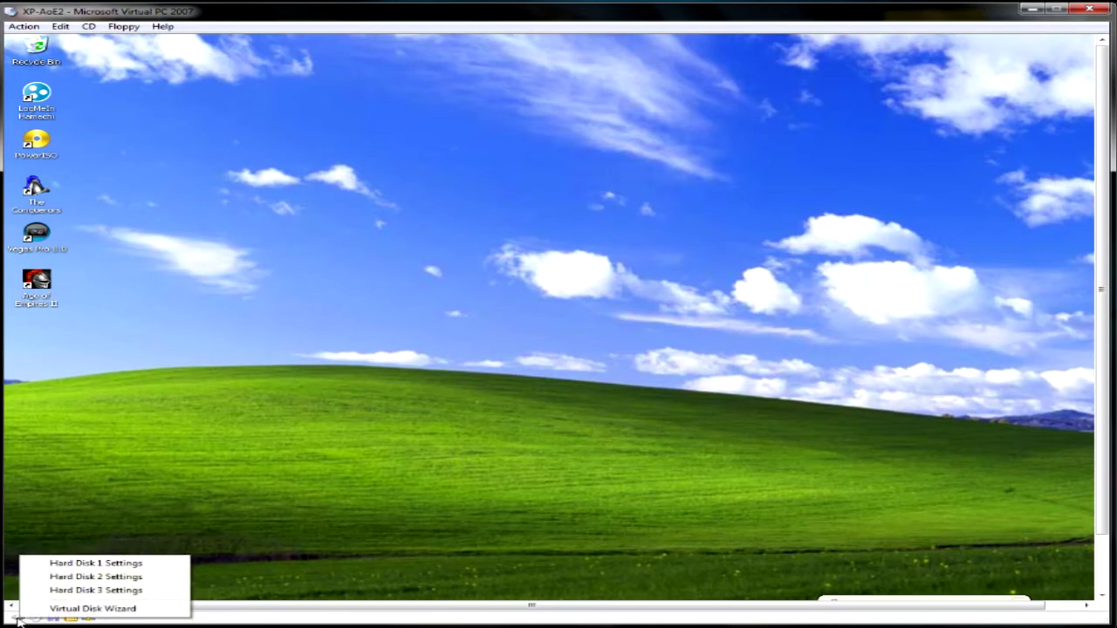
pyautogui.click(73, 618)
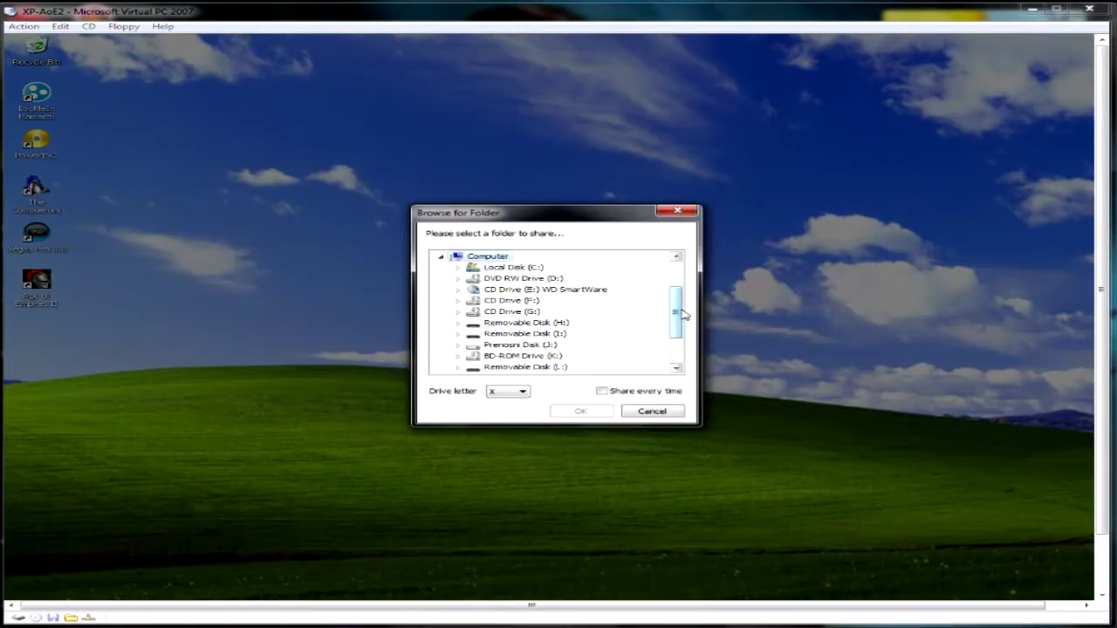
pyautogui.scroll(2, 677, 331)
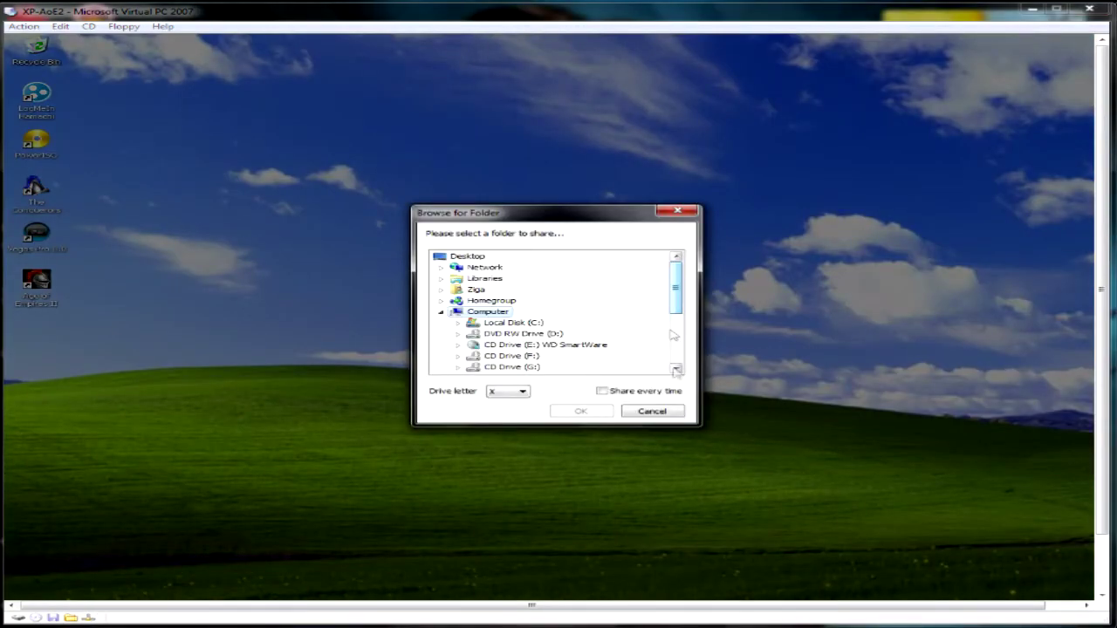
pyautogui.click(680, 416)
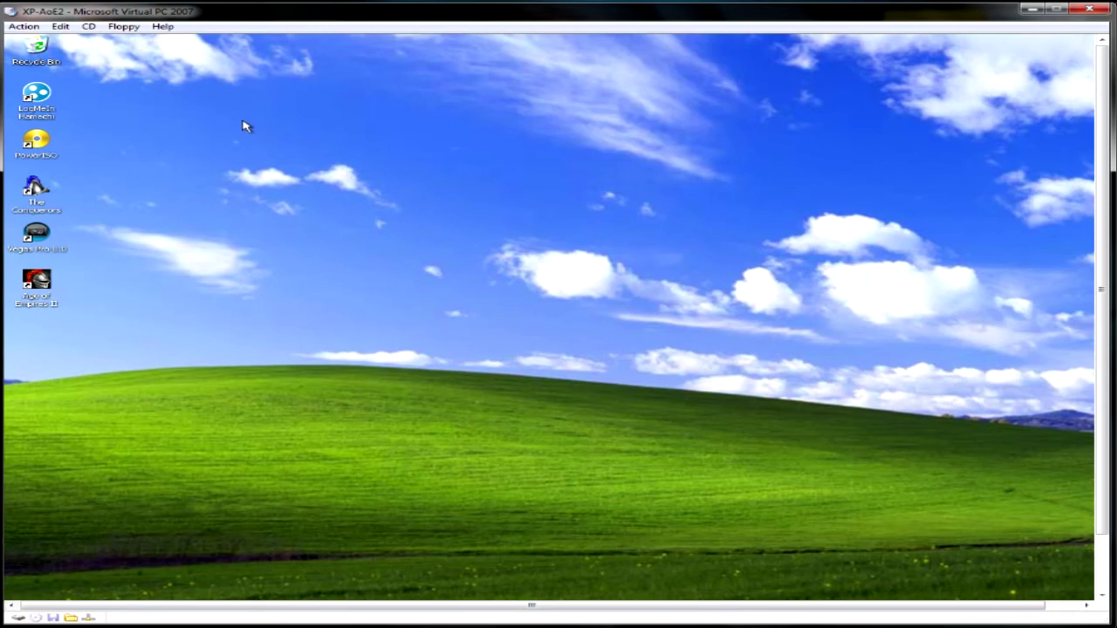
# Create a New Folder on the XP desktop, trimming the typed name before confirming it.
pyautogui.rightClick(460, 308)
pyautogui.moveTo(523, 366)
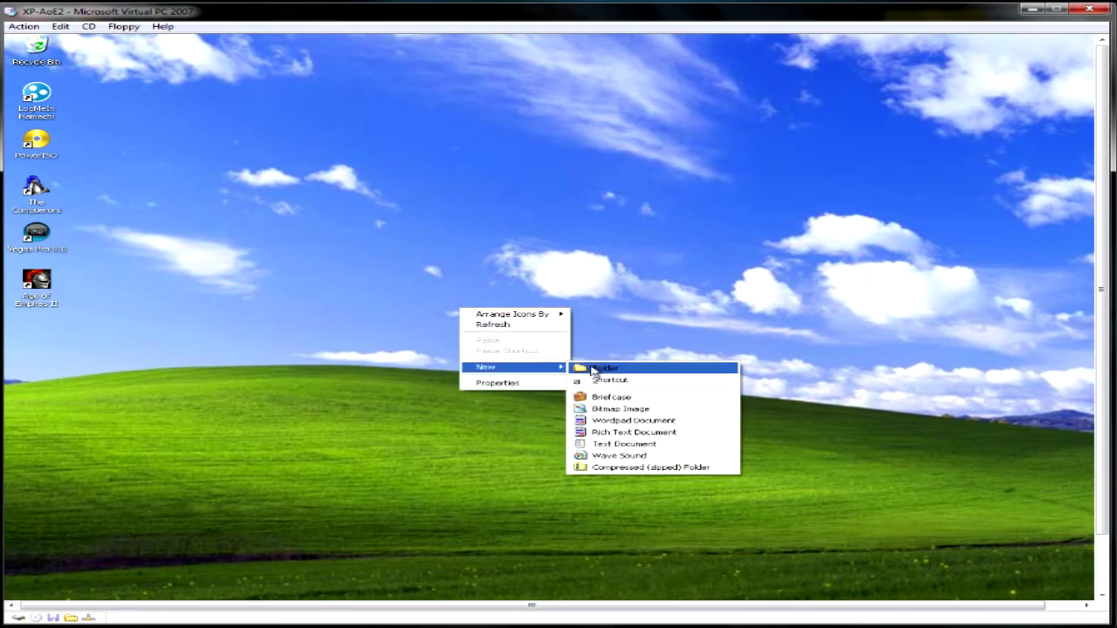
pyautogui.click(598, 369)
pyautogui.write('sdfgasgvfs')
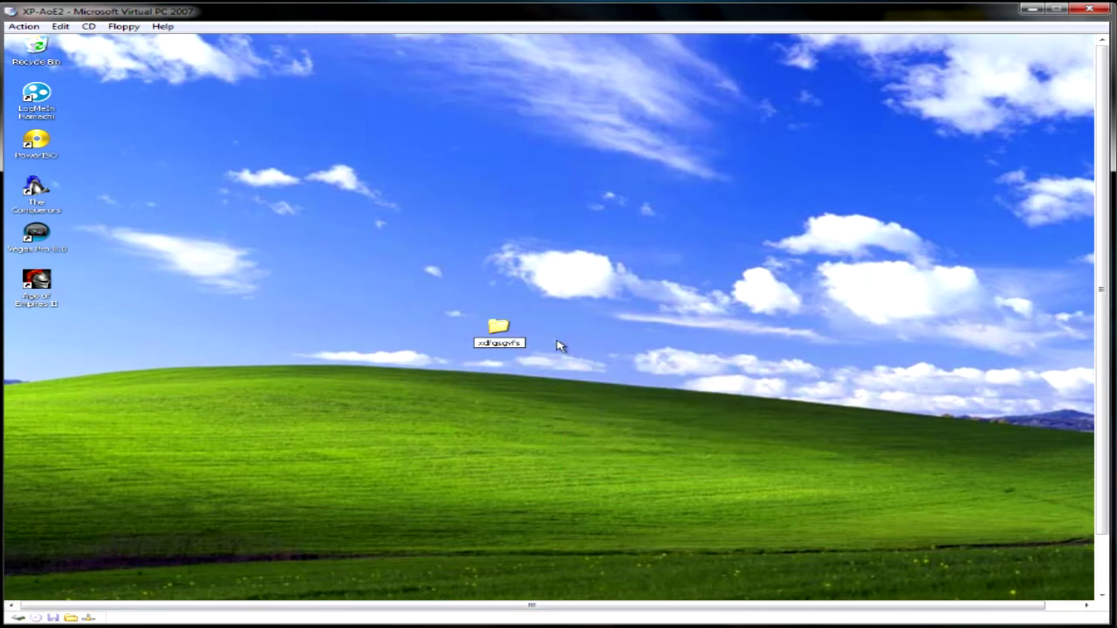
pyautogui.moveTo(526, 343); pyautogui.dragTo(441, 343)
pyautogui.press('BackSpace')
pyautogui.press('Return')
pyautogui.press('Return')
# Delete the folder to the Recycle Bin and turn off the XP-AoE2 virtual machine.
pyautogui.press('Delete')
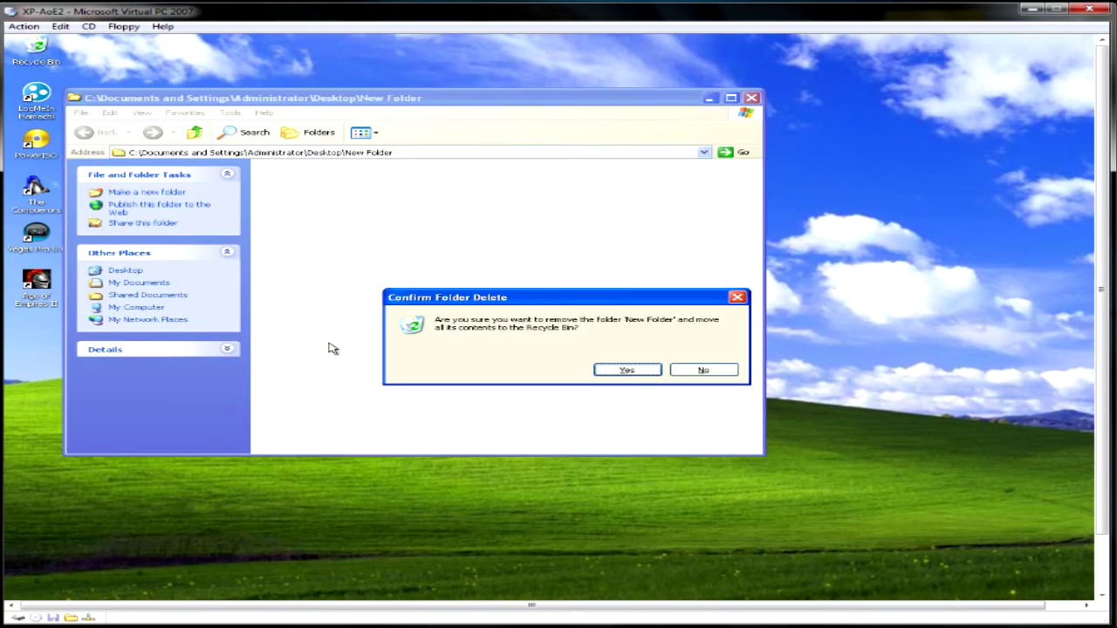
pyautogui.click(625, 370)
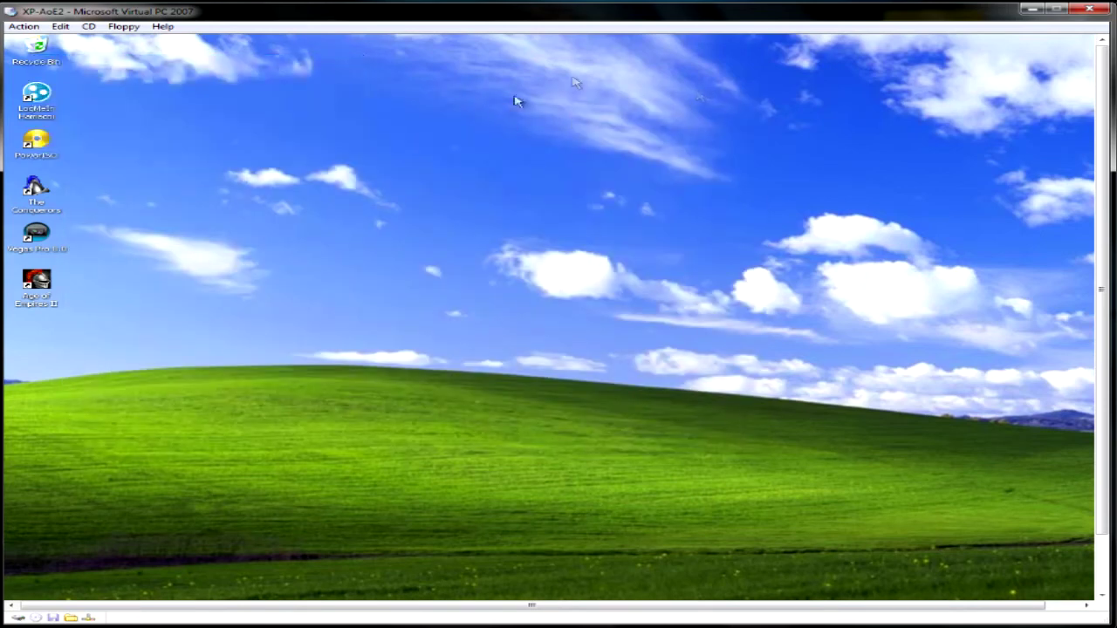
pyautogui.click(1088, 9)
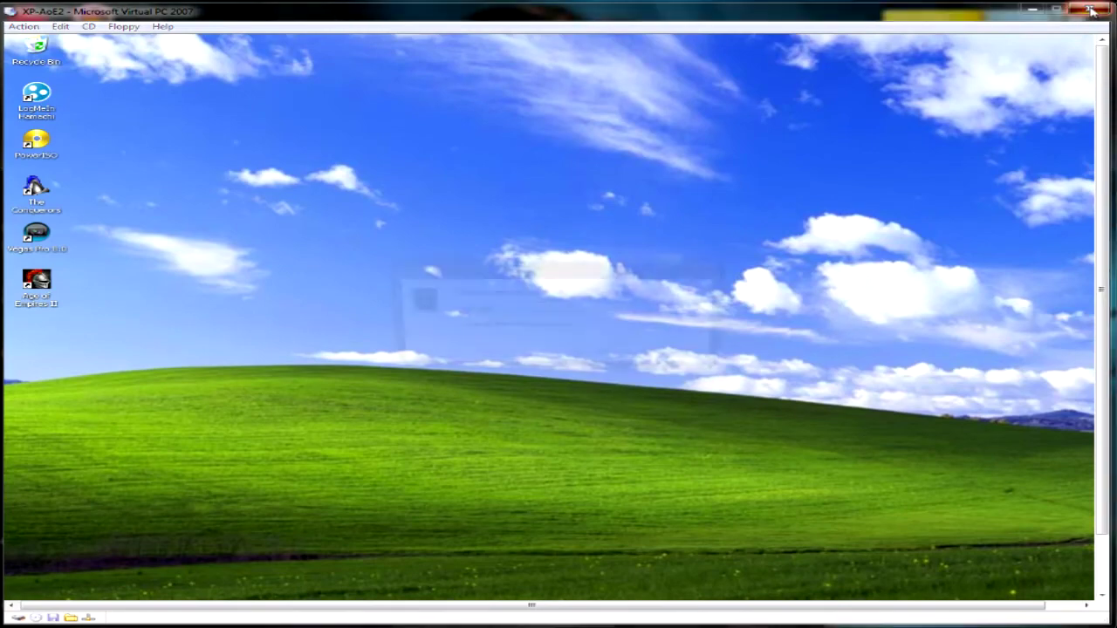
pyautogui.click(605, 353)
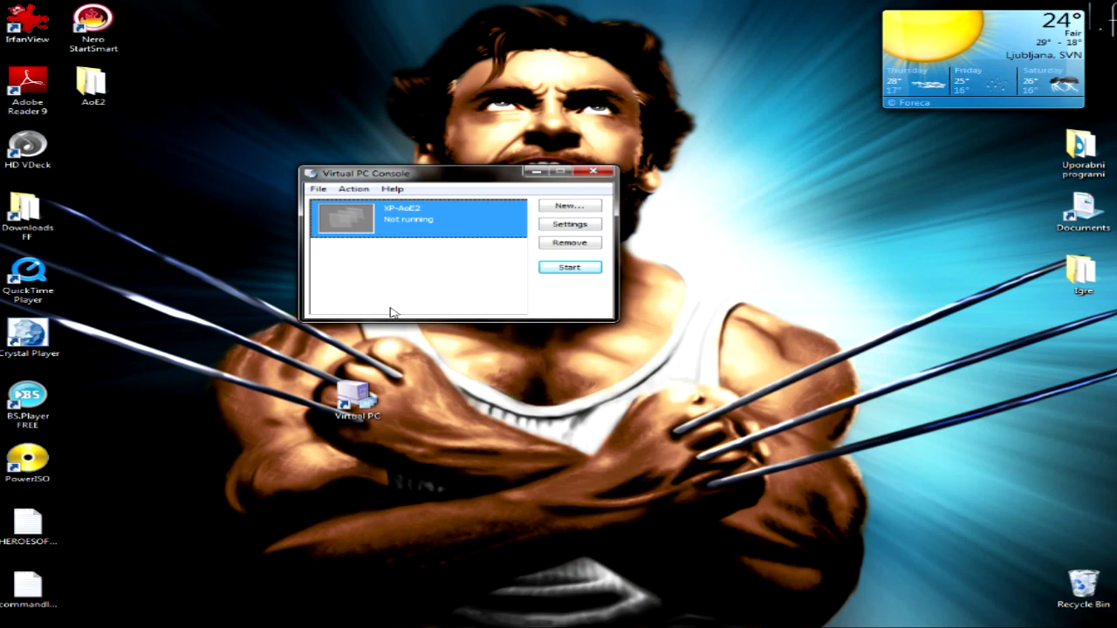
# Move the Virtual PC Console window up and to the left.
pyautogui.moveTo(384, 178); pyautogui.dragTo(327, 124)
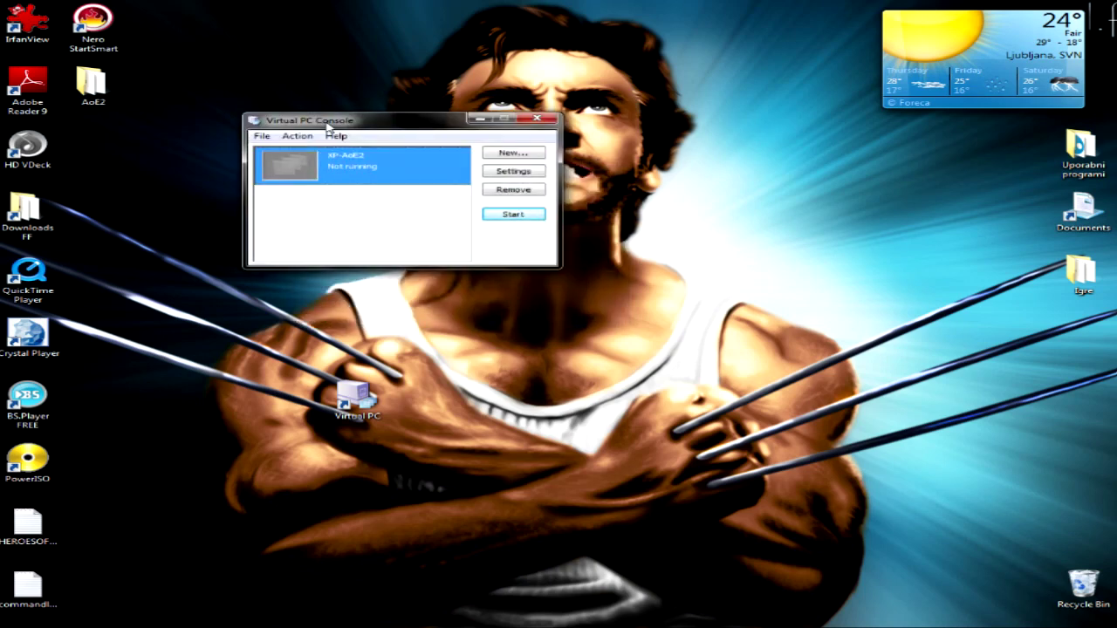